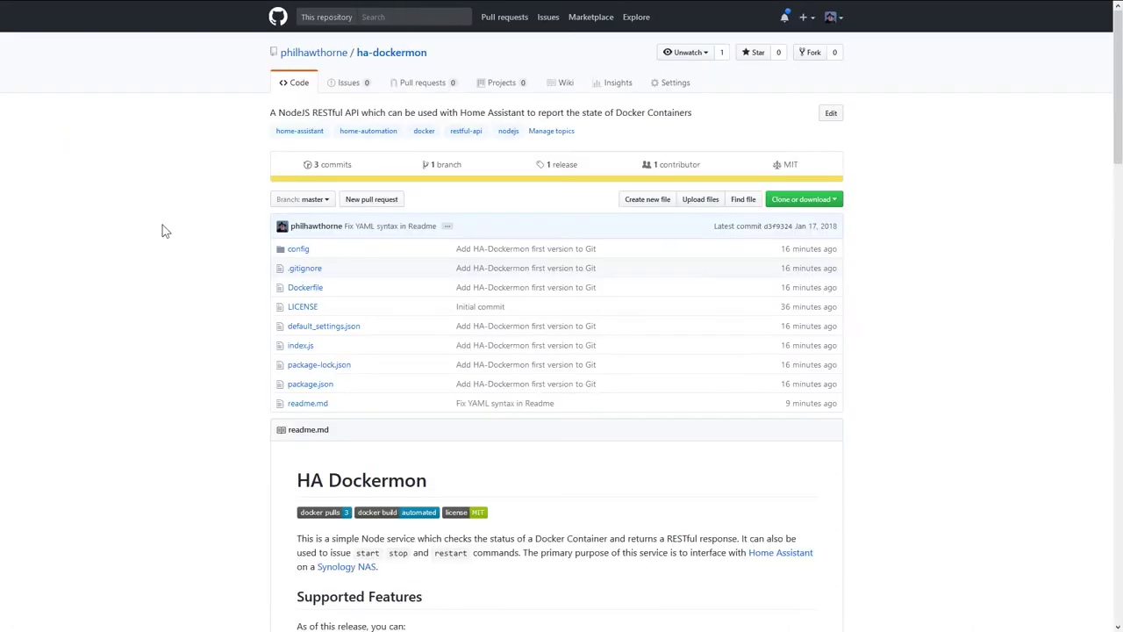
- Start typing the docker run command with --name=ha-dockermon, --restart=always and -p 8126:8126
scroll(163, 225, "down", 3)
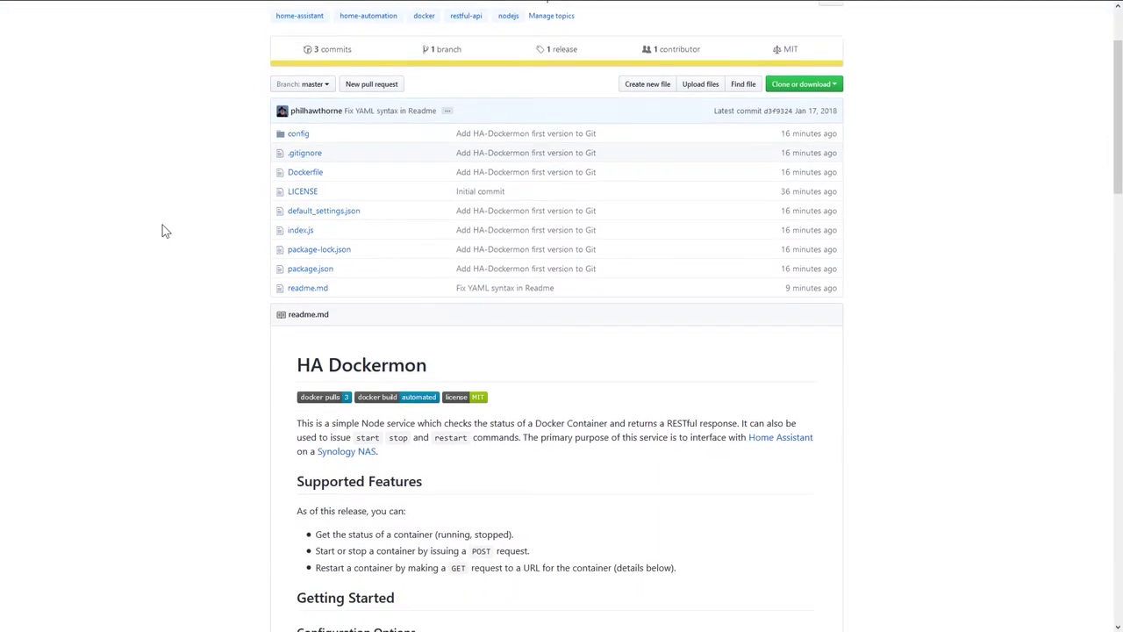
scroll(162, 225, "down", 3)
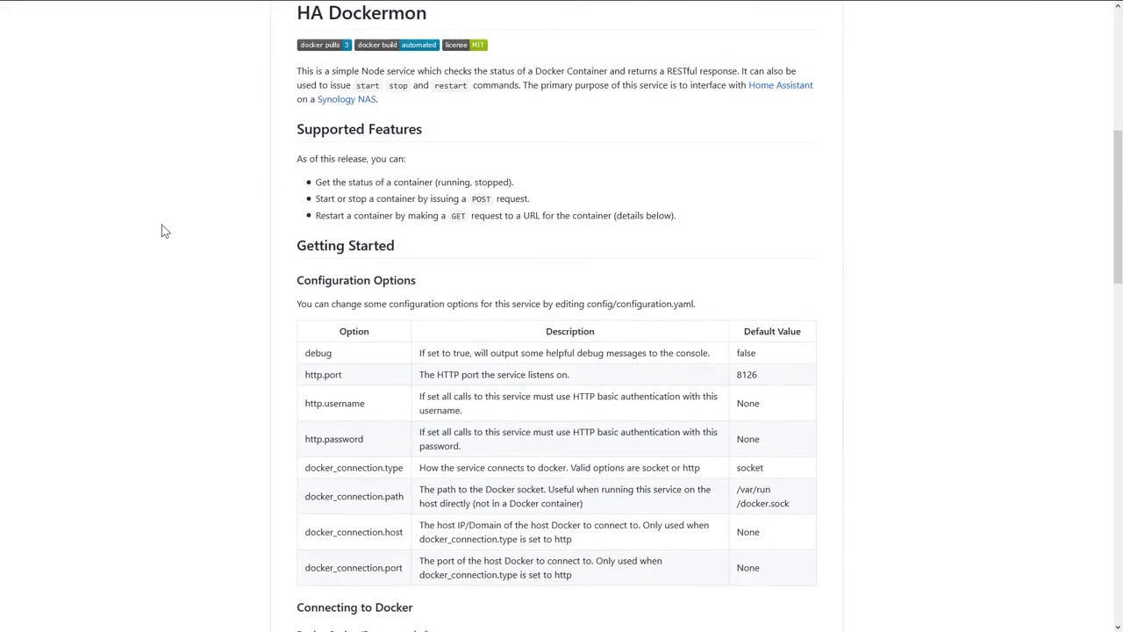
scroll(162, 225, "down", 1)
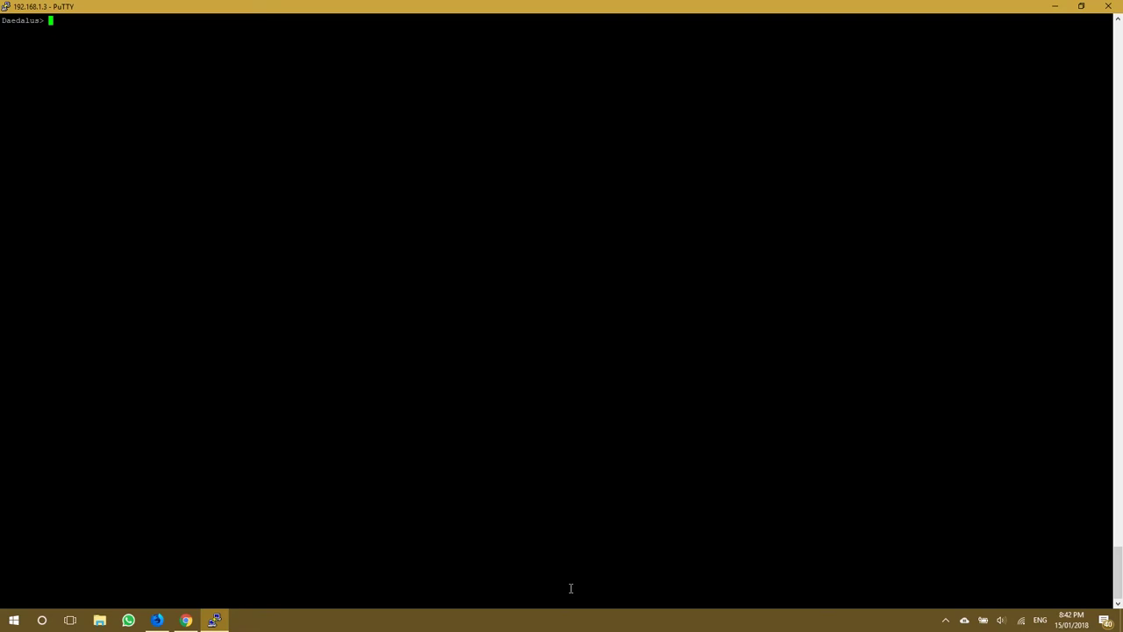
type("docker ru")
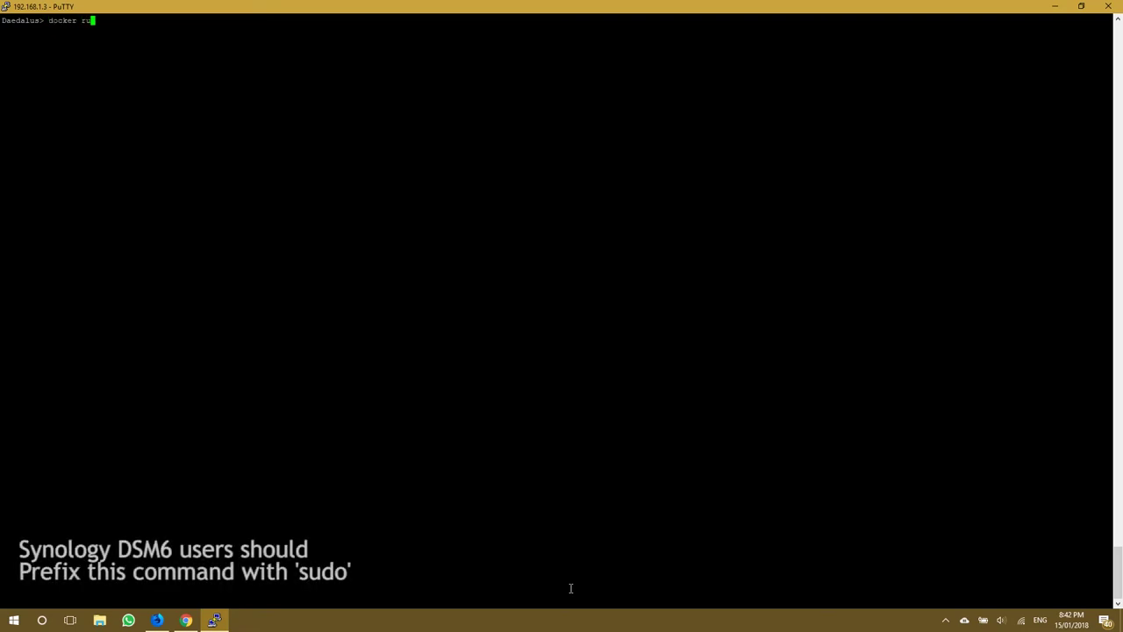
type("n ")
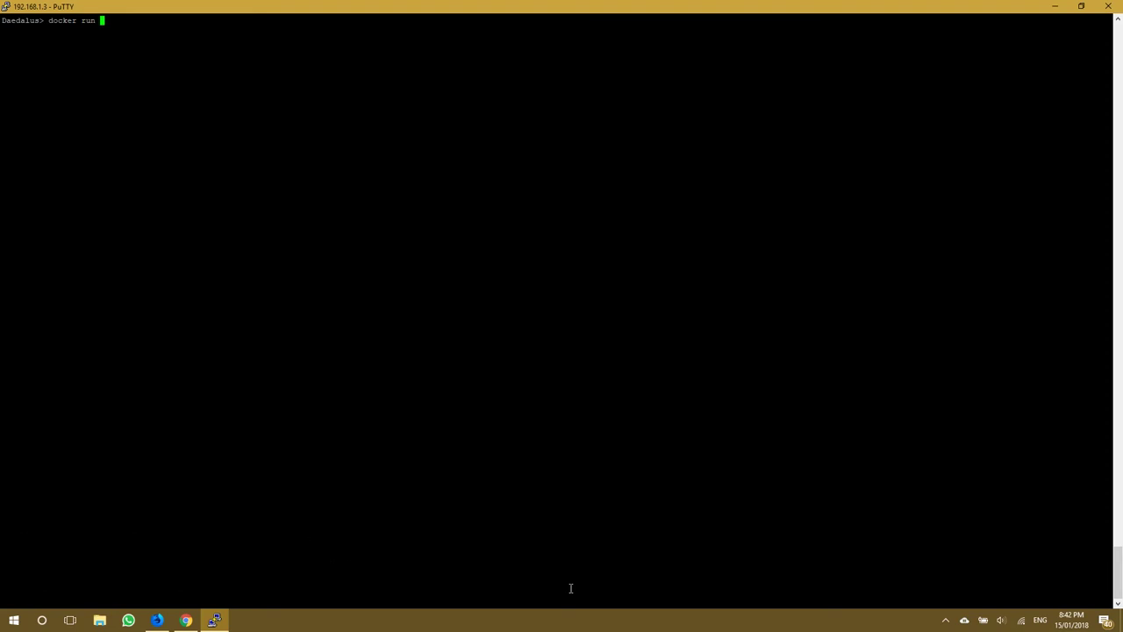
type("--name=ha-dockermon")
type("--restart=always")
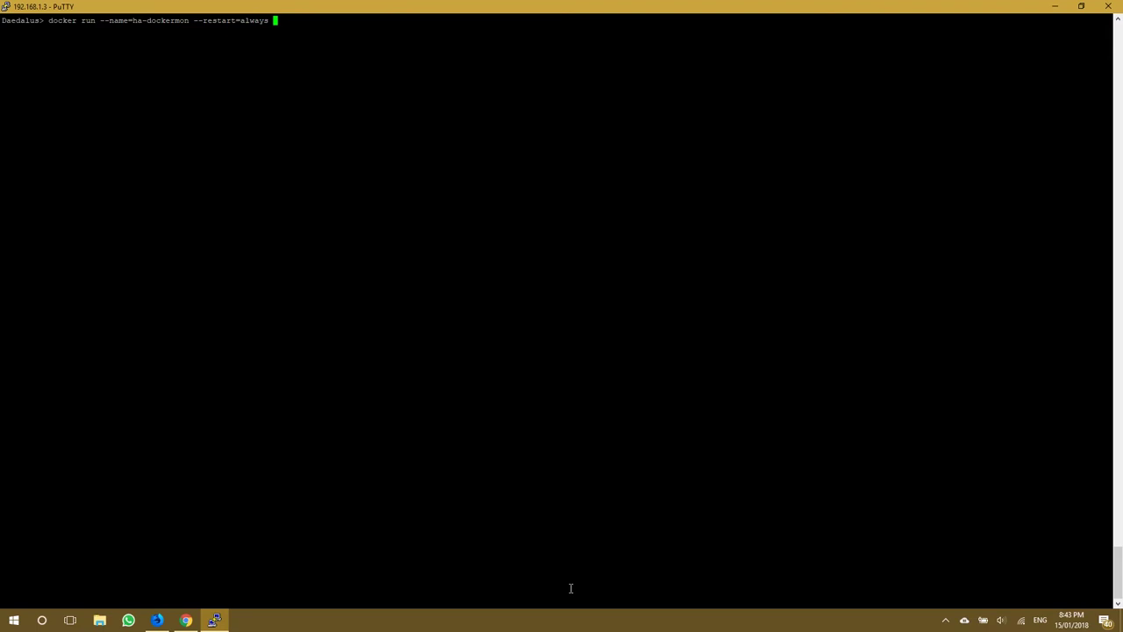
type("-p 8126:8126")
- Add the -v volume flag for mounting /var/run/docker.sock into the container
type("-v")
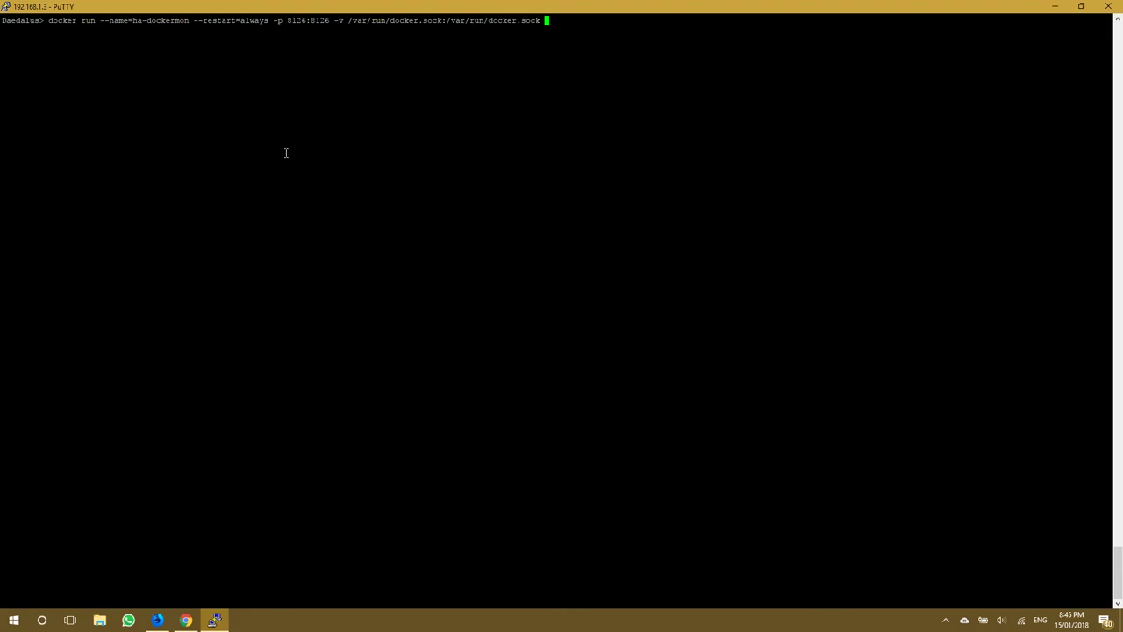
- Finish the command with -d philhawthorne/ha-dockermon and run it
type("0c")
key("BackSpace")
key("BackSpace")
type("-d")
type("philhawthorne/ha-dockermon")
key("Return")
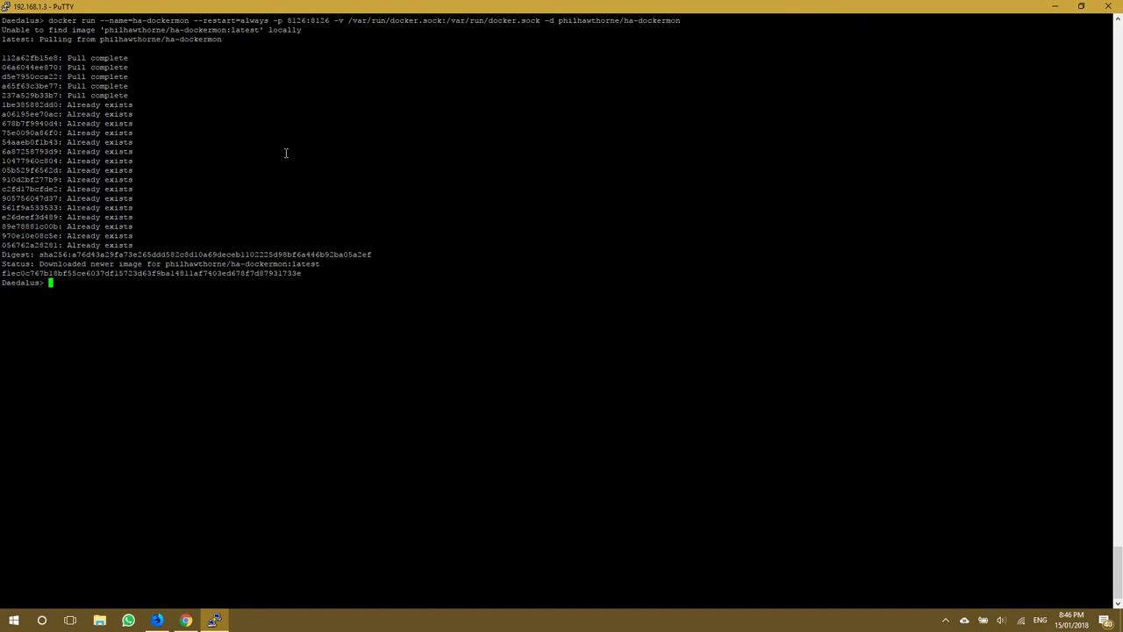
- List containers with docker ps and highlight ha-dockermon's Up 8 seconds status
type("docker ps")
key("Return")
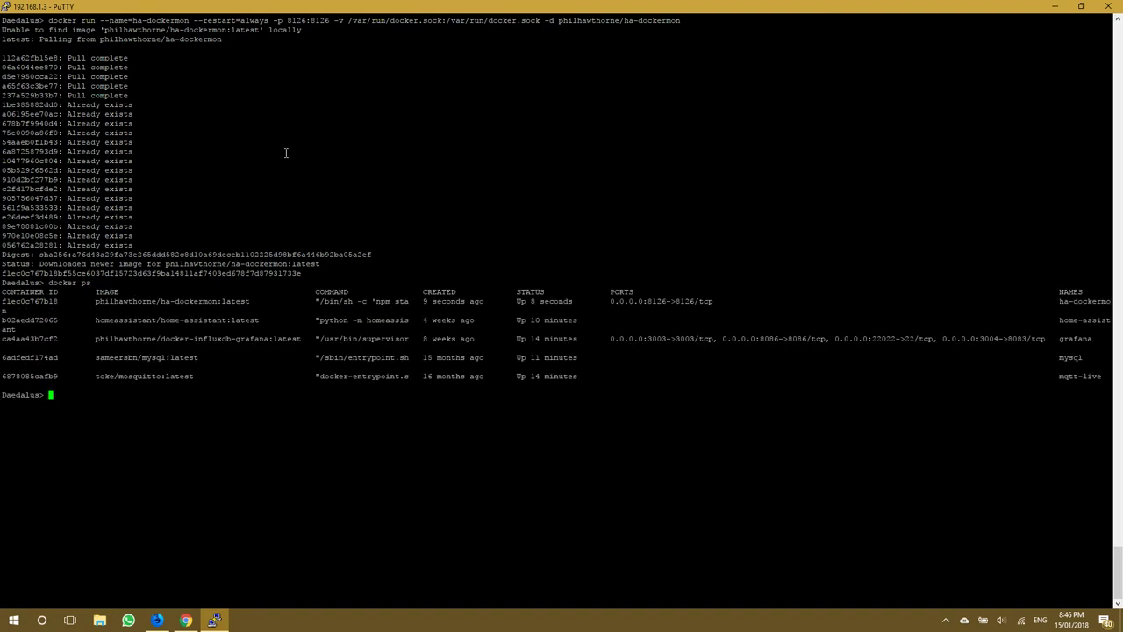
left_click_drag(518, 301, 577, 303)
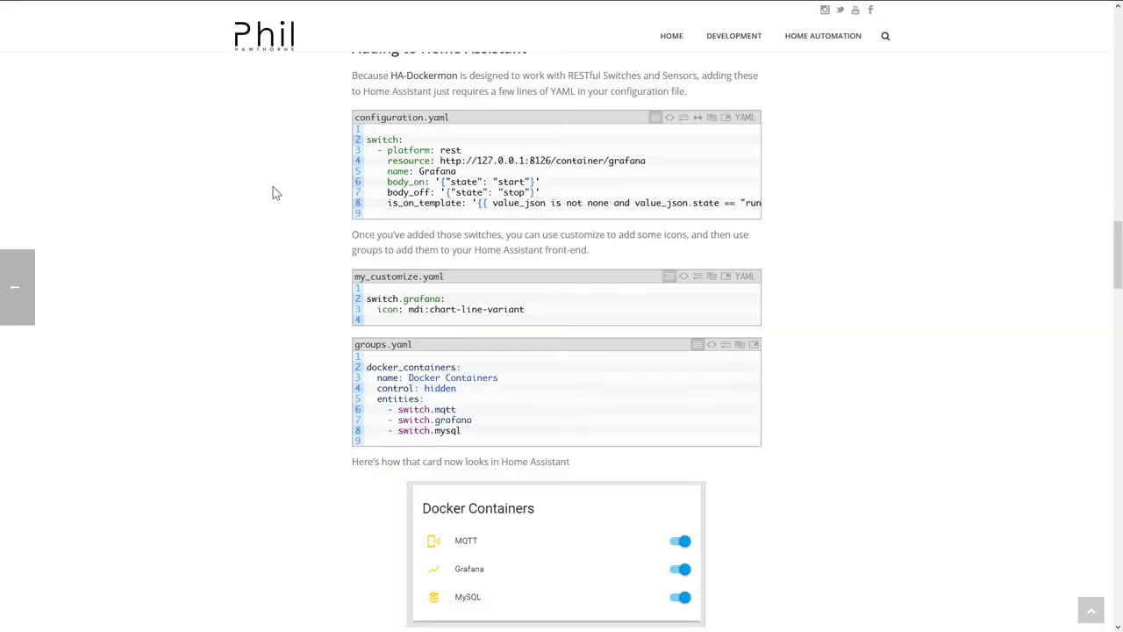
- Bring up the blog's Grafana REST switch example in configuration.yaml
mouse_move(516, 189)
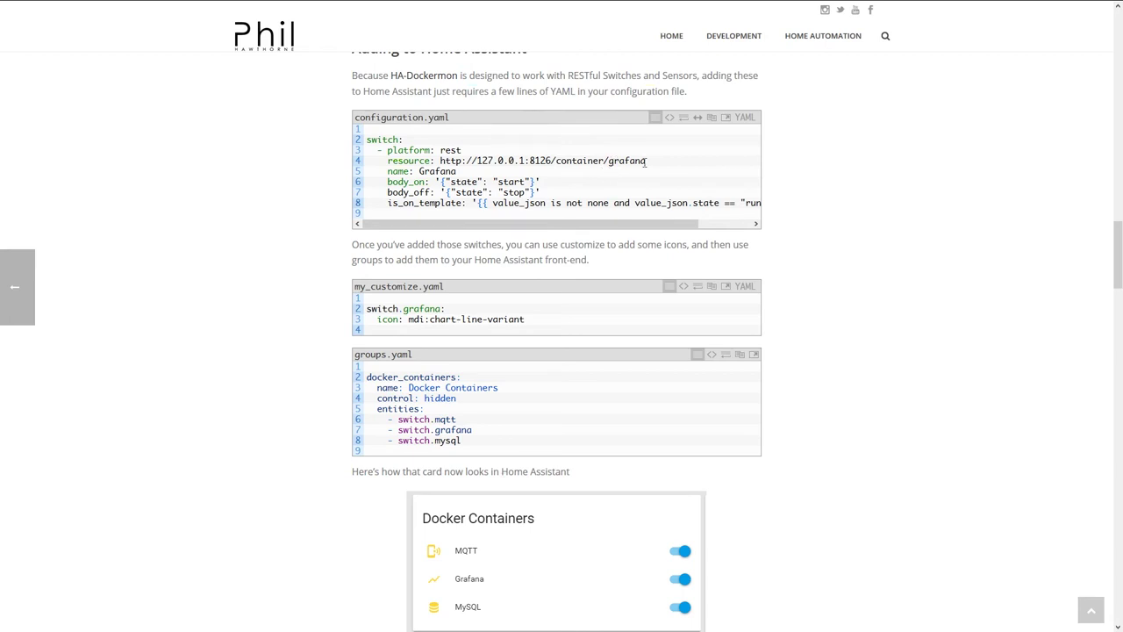
- Check the PuTTY container list, then return to the browser's home-assistant JSON status
key("alt+Tab")
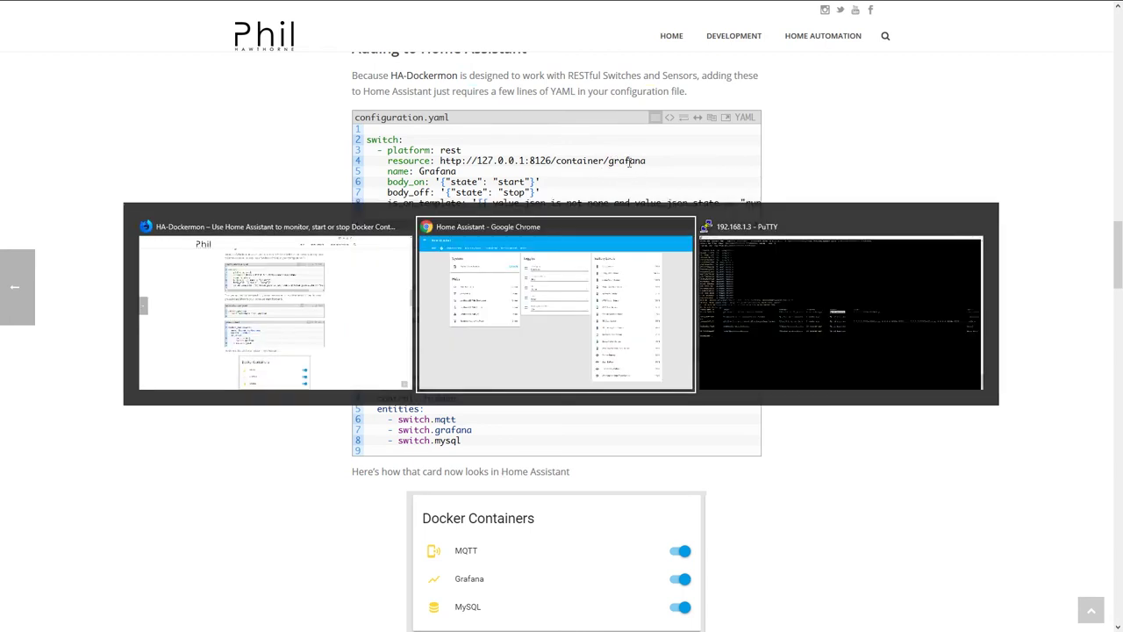
key("Tab")
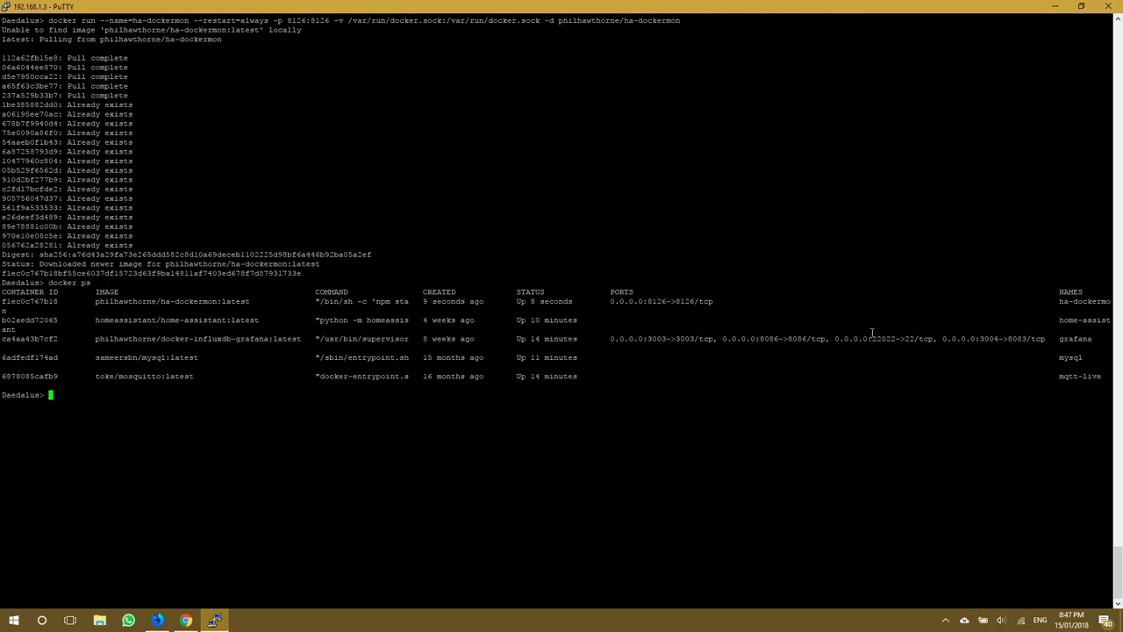
key("alt+Tab")
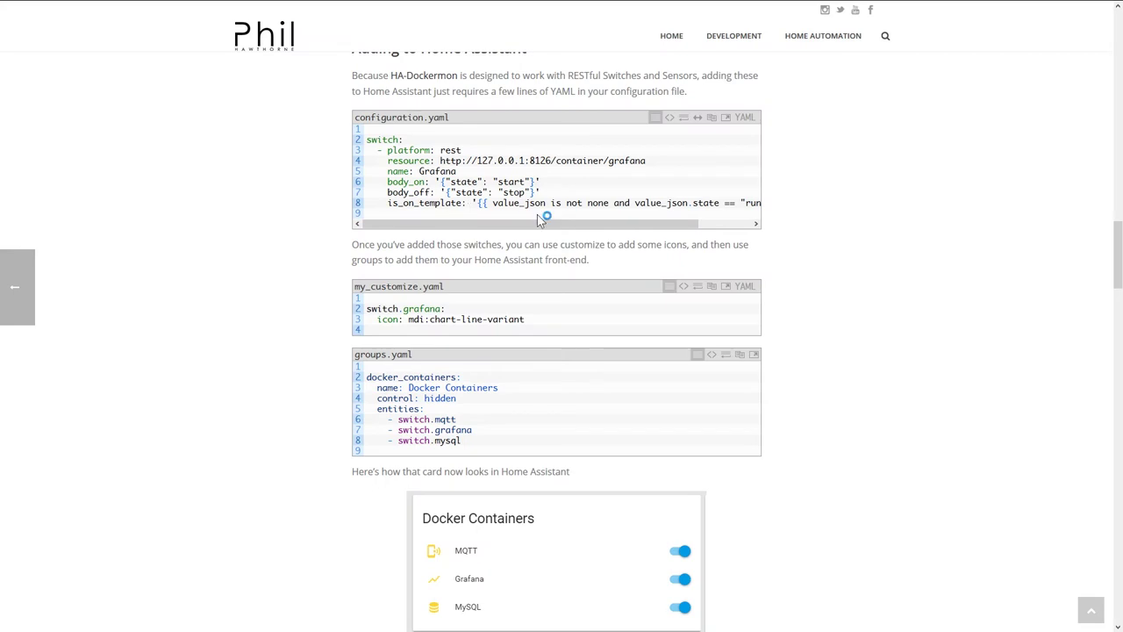
- Scroll the Grafana code block sideways to read the full is_on_template line, then back
left_click_drag(539, 219, 710, 211)
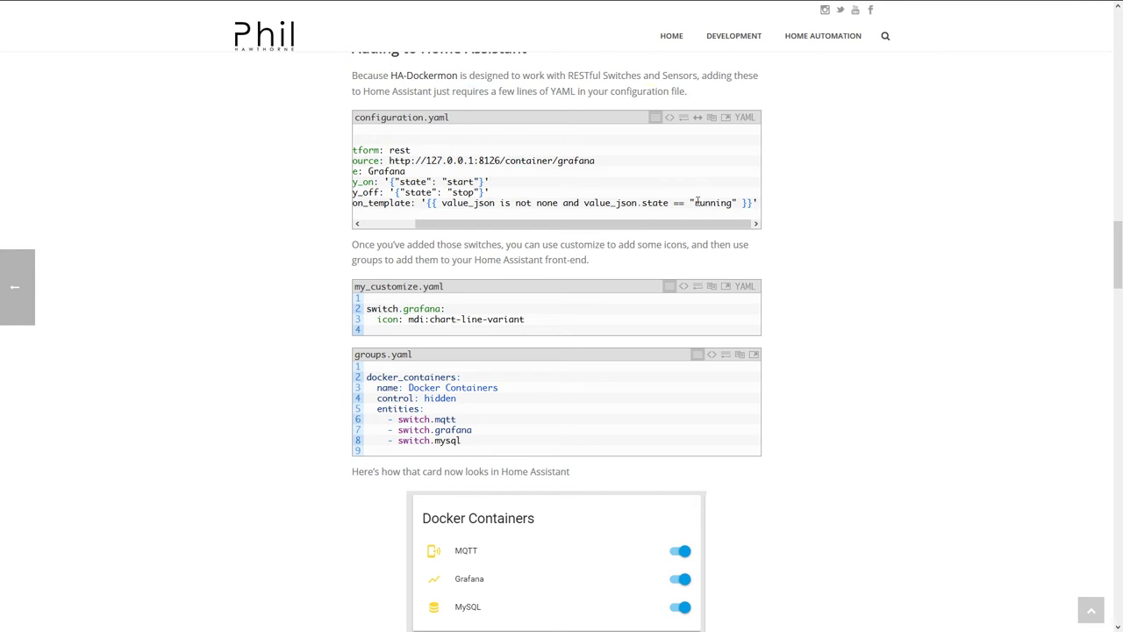
left_click_drag(679, 221, 627, 221)
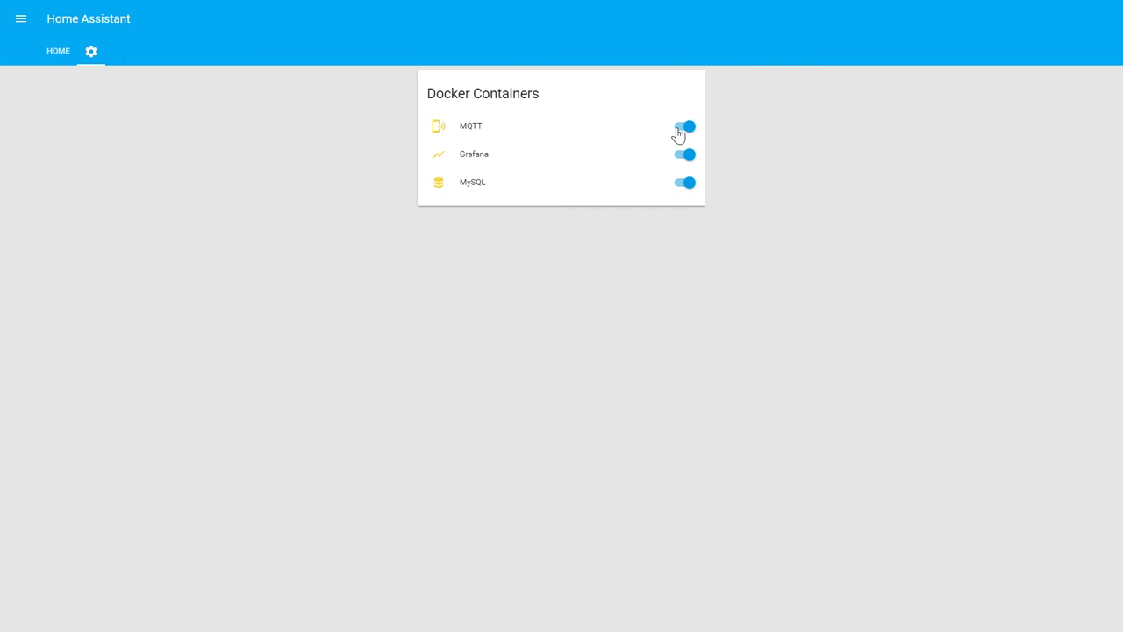
- Switch off the MQTT container in the Docker Containers card, then go to PuTTY
left_click(678, 133)
key("alt+Tab")
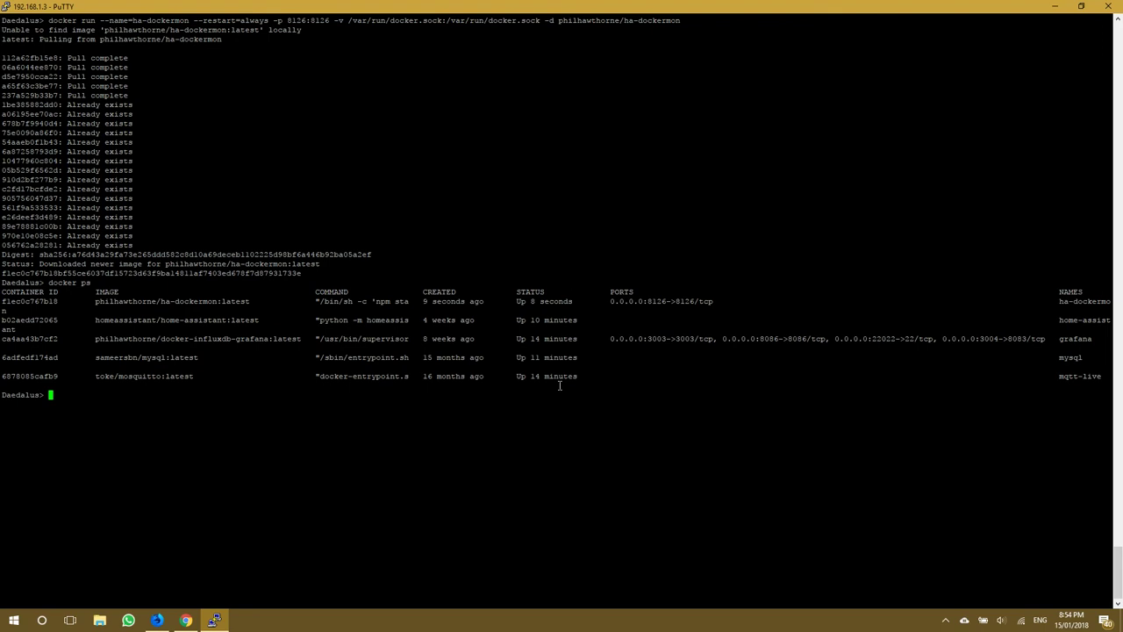
- Confirm mqtt-live stopped with docker ps, re-enable MQTT in Home Assistant, and rerun the listing
type("docker ps")
key("Return")
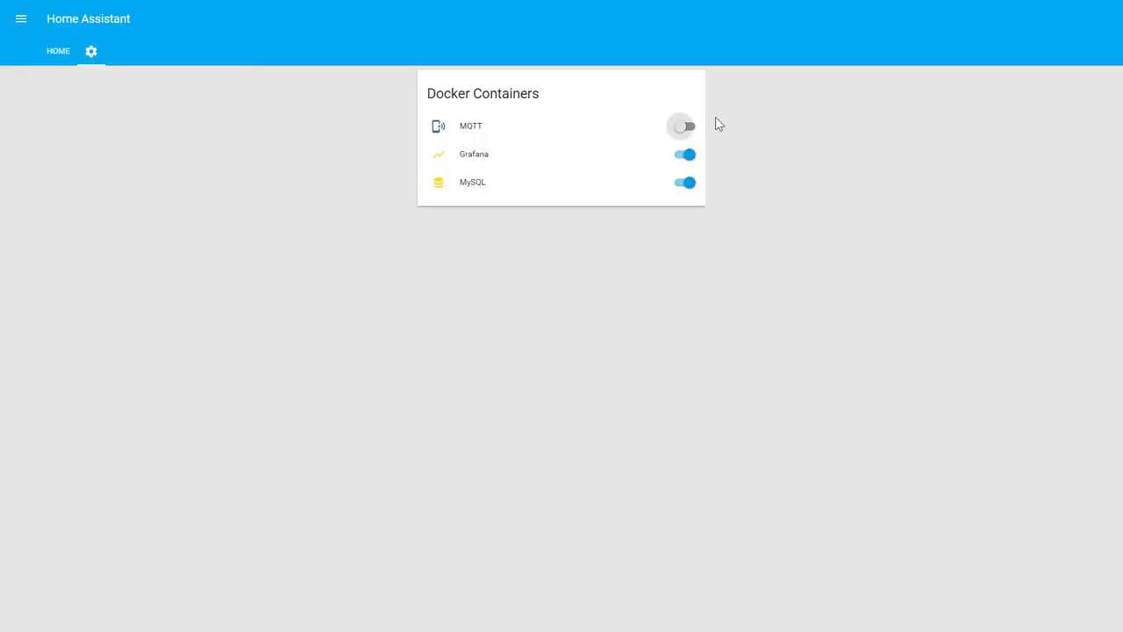
left_click(687, 129)
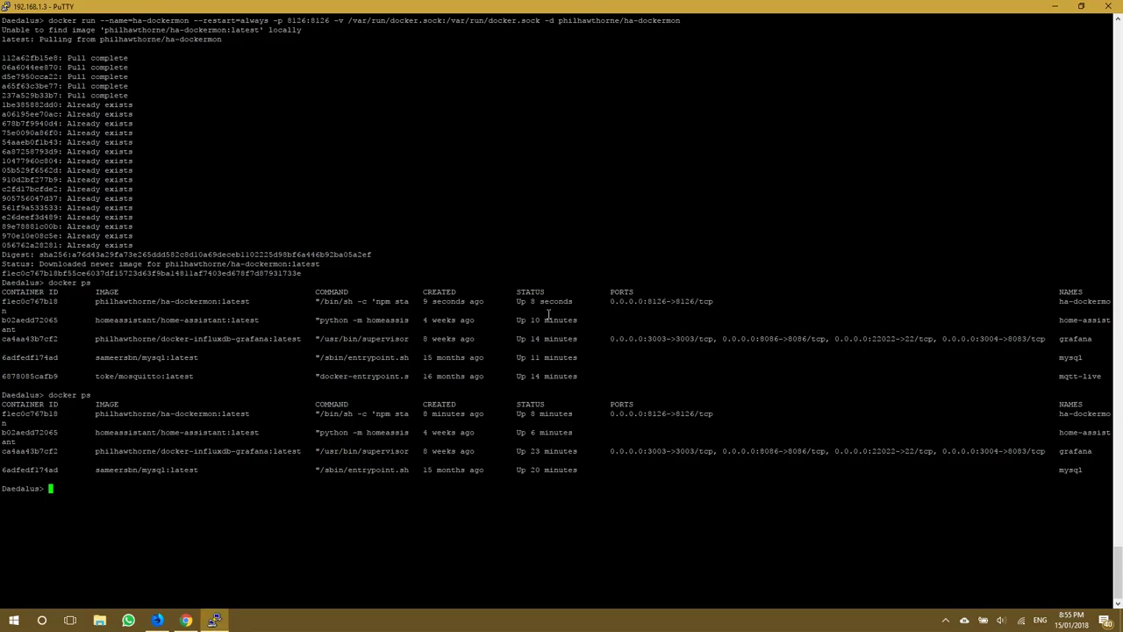
key("Up")
key("Return")
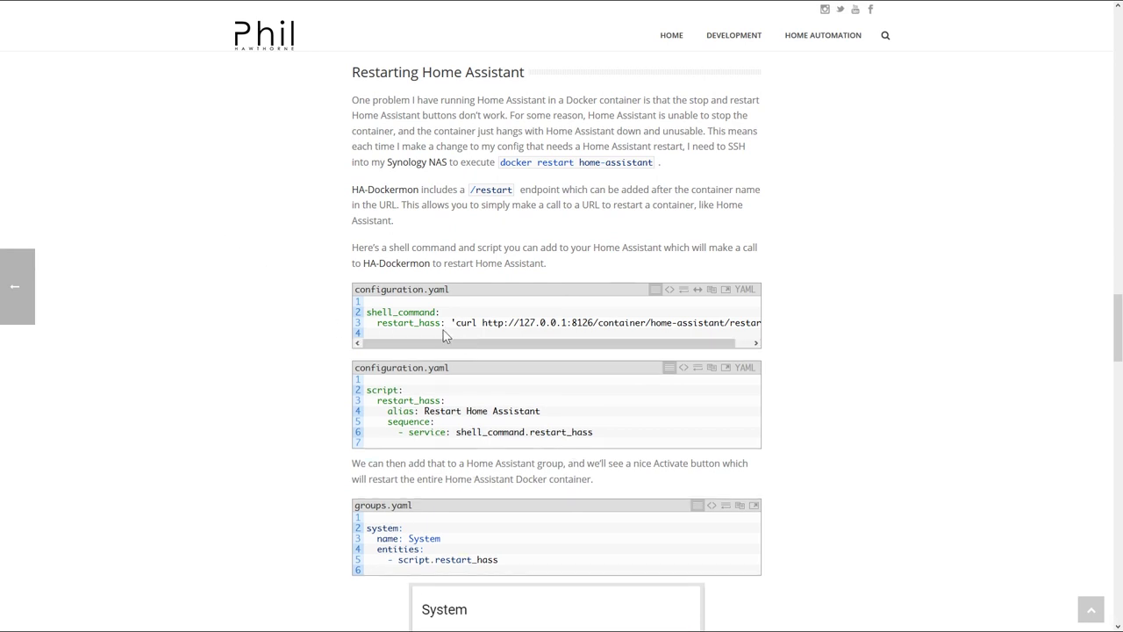
- Scroll the restart_hass code block to read its URL ending /restart, then down to the System group
left_click_drag(597, 343, 652, 343)
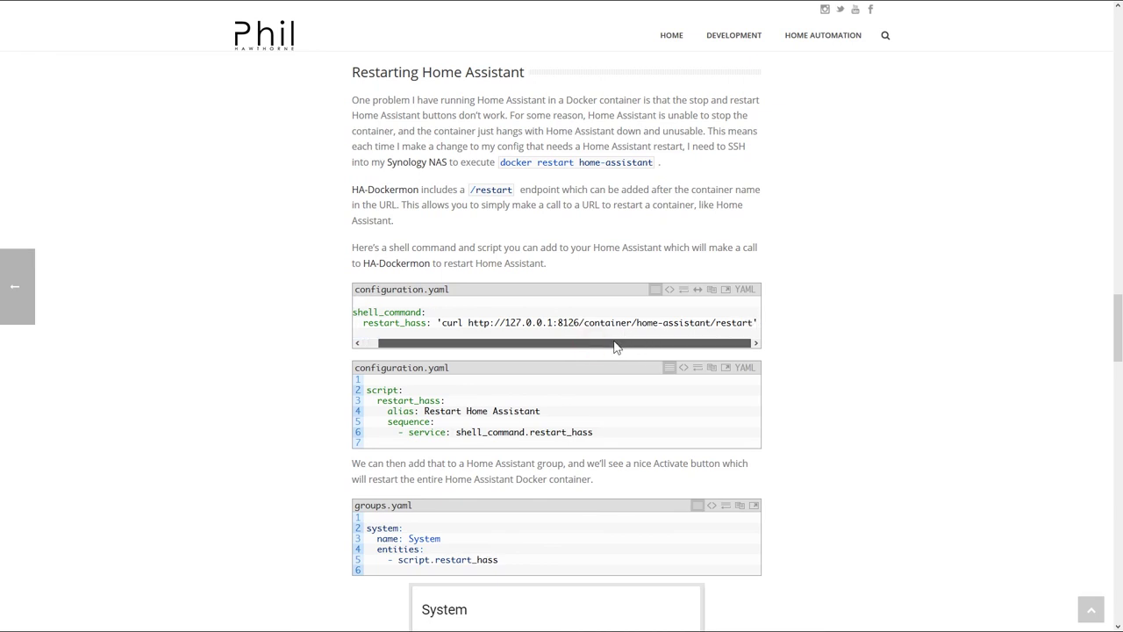
scroll(531, 383, "down", 3)
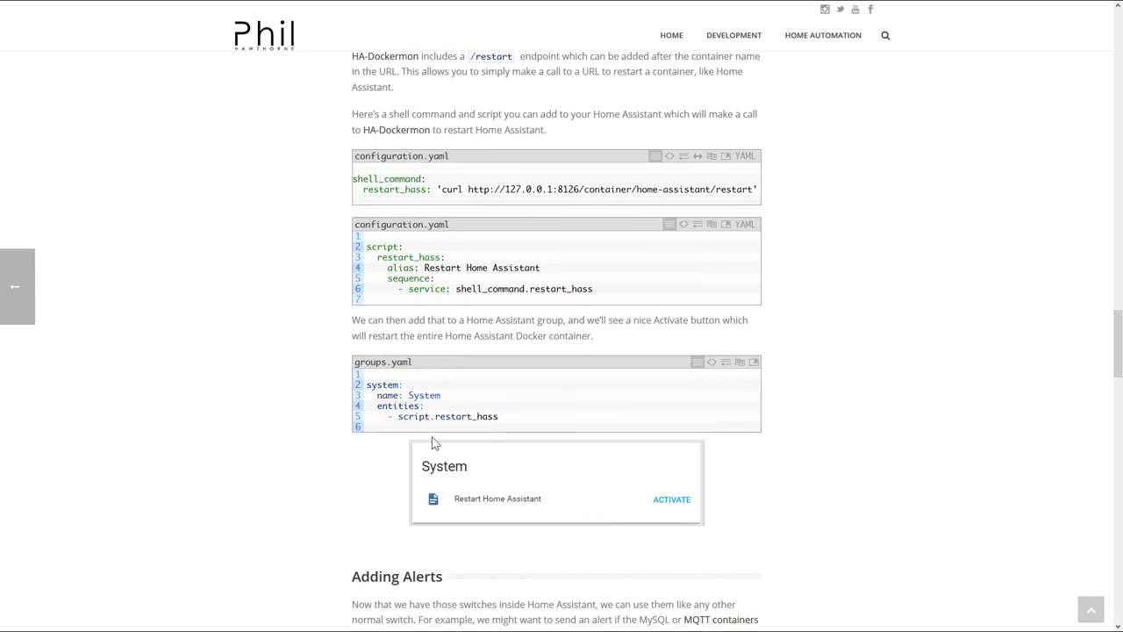